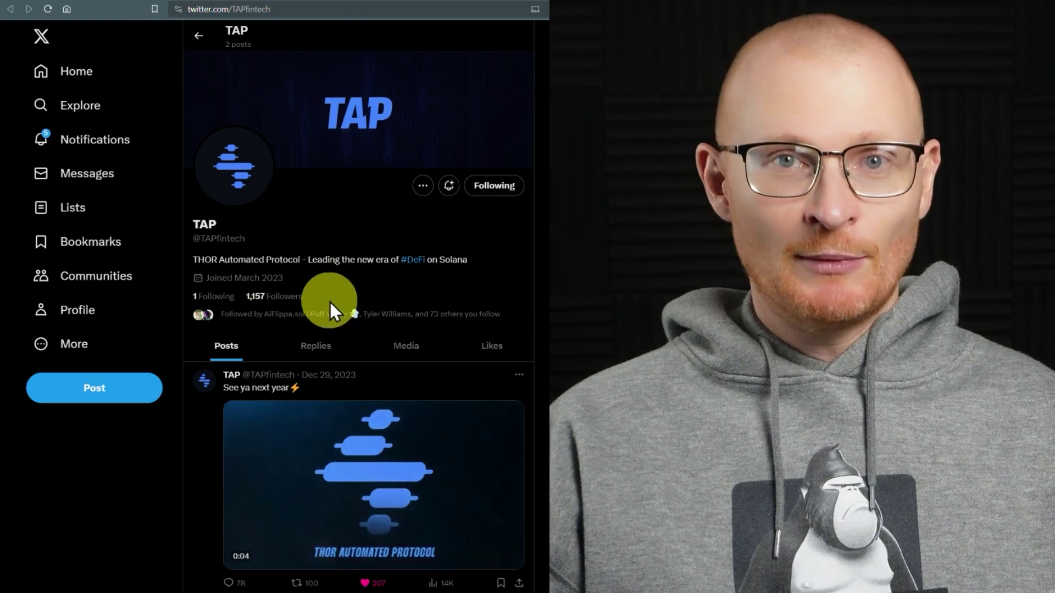
Return to the Cyber Frogs X profile and follow its Linktree to the Auto THOR page.
{"action": "key", "text": "alt+Left"}
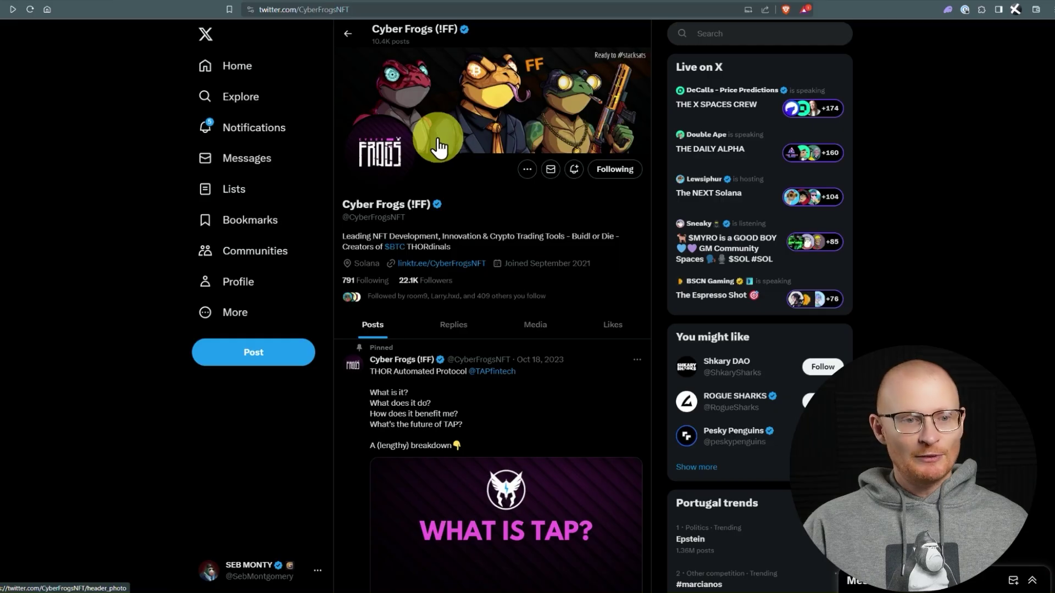
{"action": "left_click", "coordinate": [449, 264]}
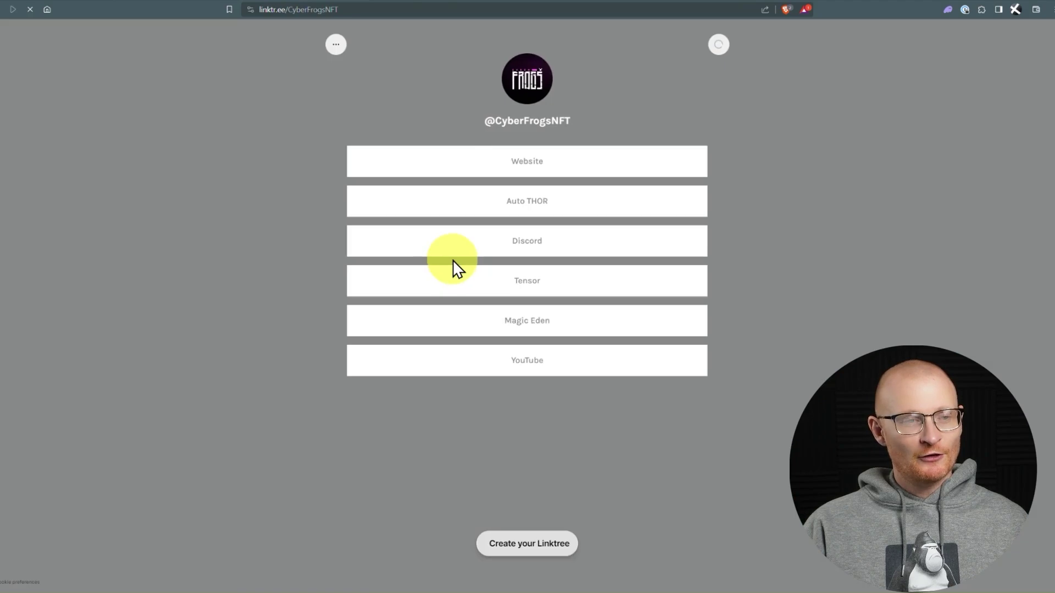
{"action": "left_click", "coordinate": [540, 205]}
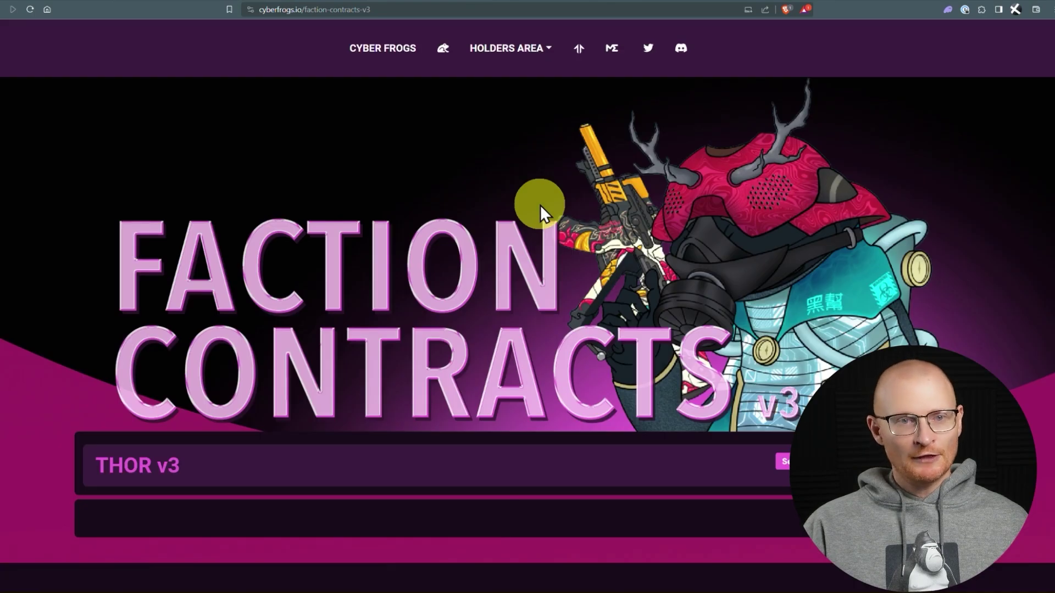
Scroll down and bring up the Solana wallet connection prompt on the THOR v3 page.
{"action": "scroll", "coordinate": [778, 228], "scroll_direction": "down", "scroll_amount": 2}
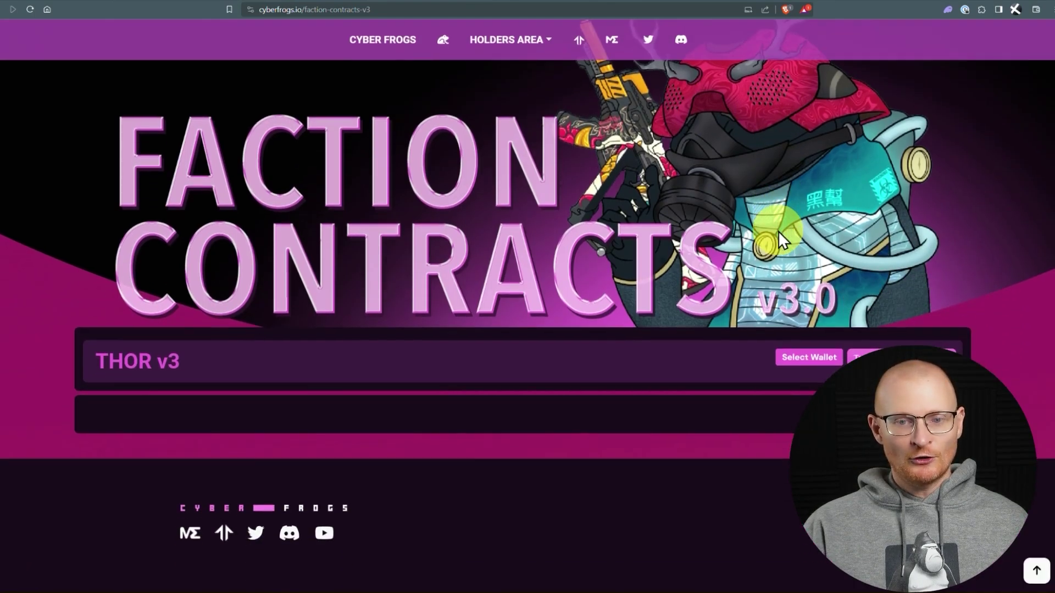
{"action": "left_click", "coordinate": [816, 362]}
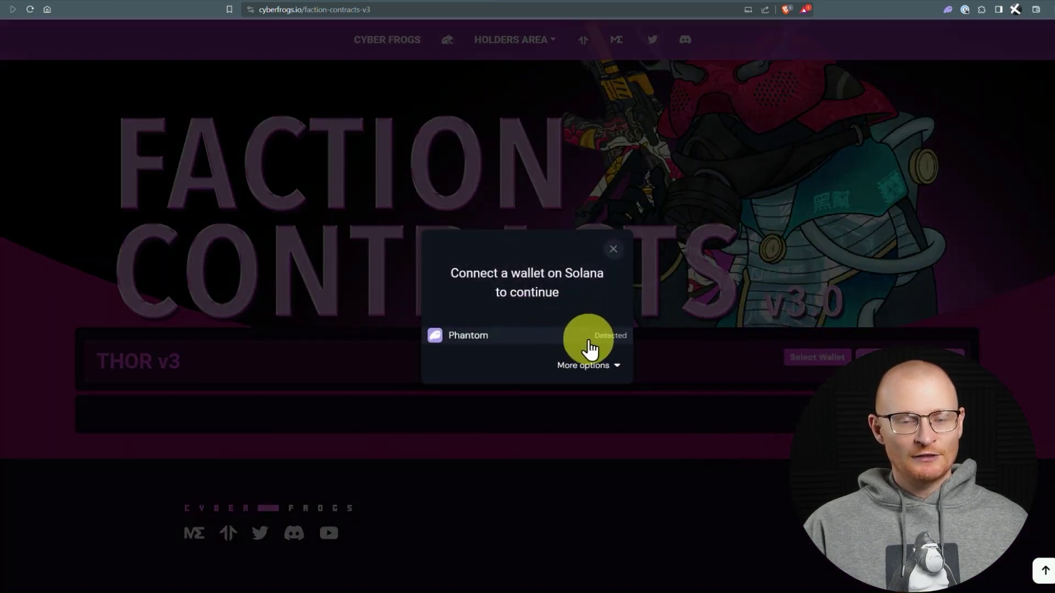
Check the Degen Ape HS #6741 collectible in Phantom, then choose Phantom in the connect prompt.
{"action": "left_click", "coordinate": [948, 11]}
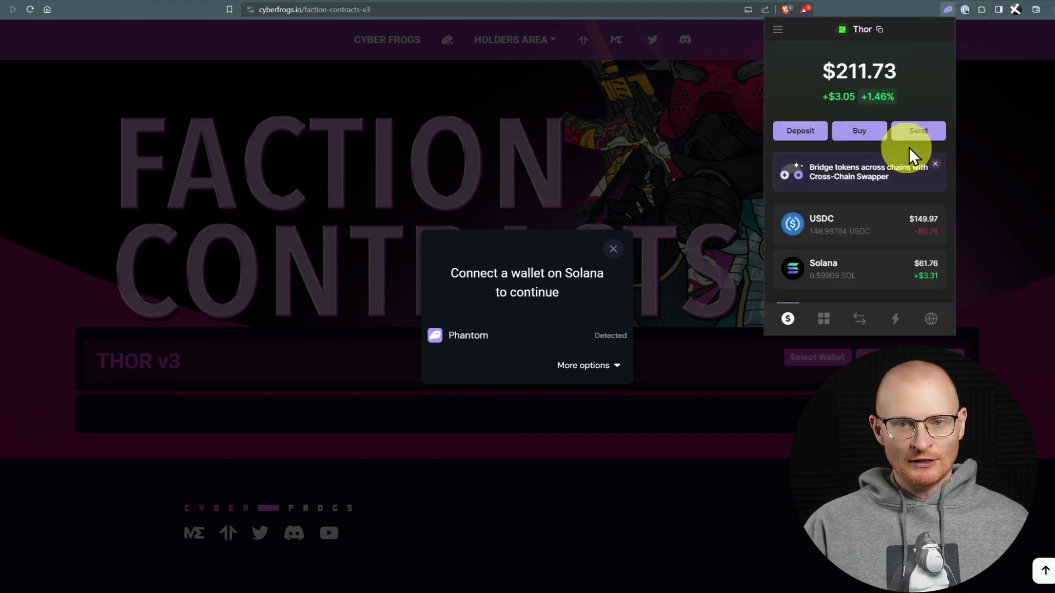
{"action": "left_click", "coordinate": [823, 319]}
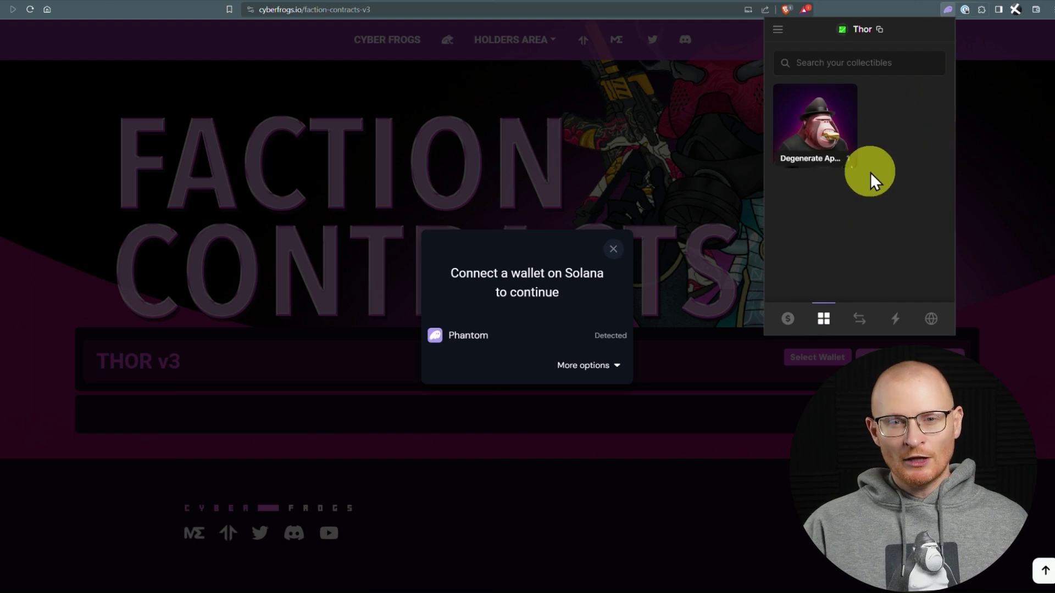
{"action": "left_click", "coordinate": [825, 121]}
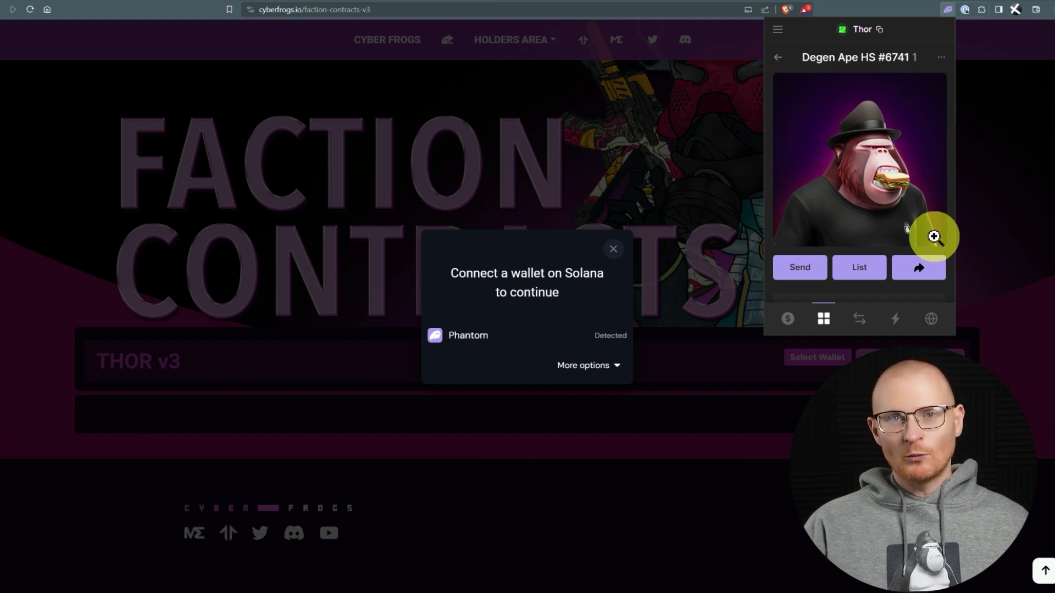
{"action": "left_click", "coordinate": [541, 340]}
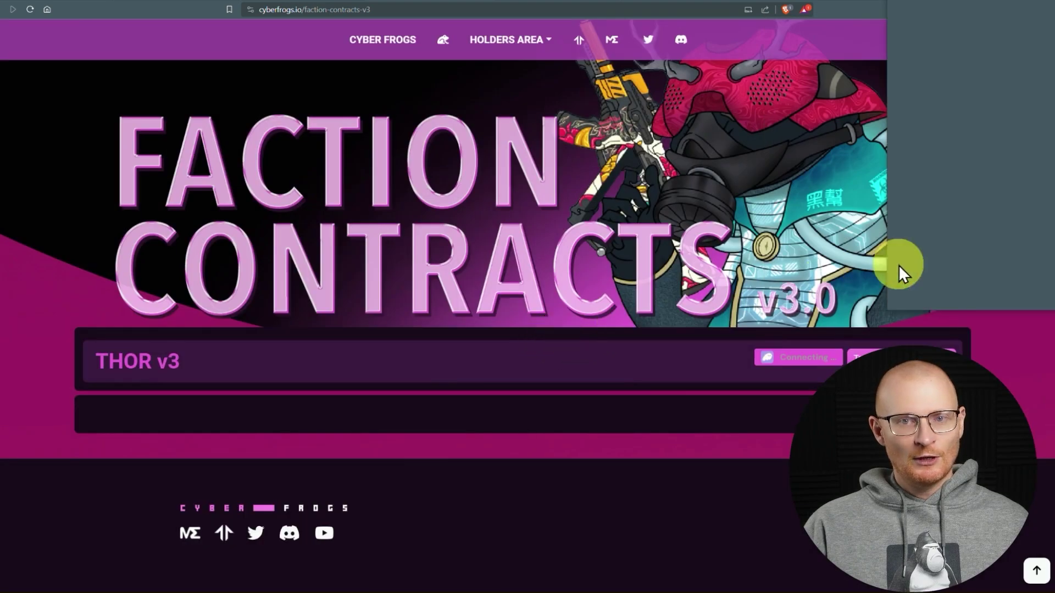
Approve the wallet connection and scroll down to the contract stats and SOL/USDT Recent Trades chart.
{"action": "left_click", "coordinate": [1007, 291]}
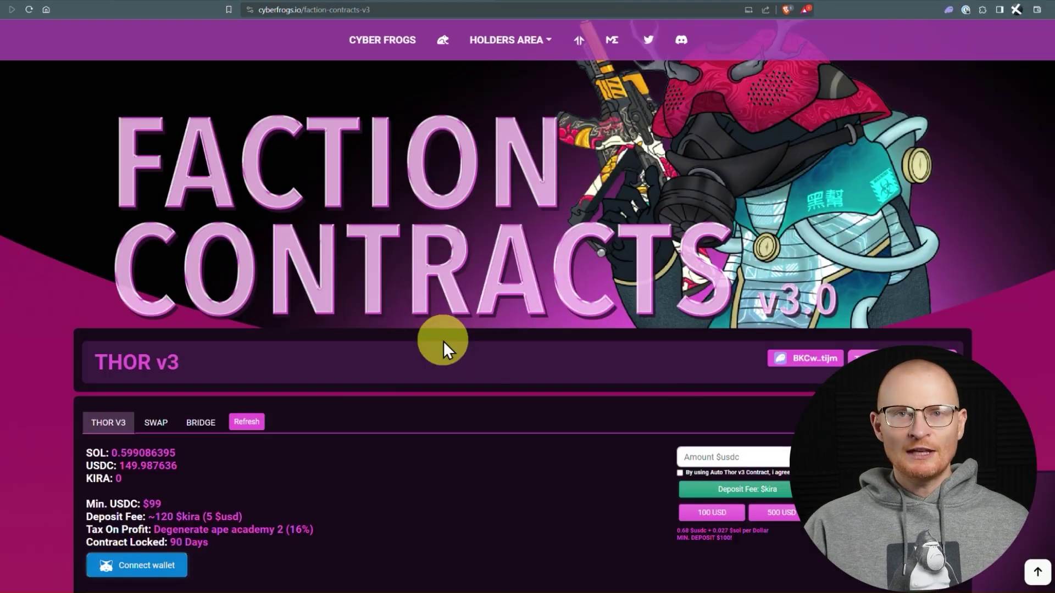
{"action": "scroll", "coordinate": [441, 343], "scroll_direction": "down", "scroll_amount": 3}
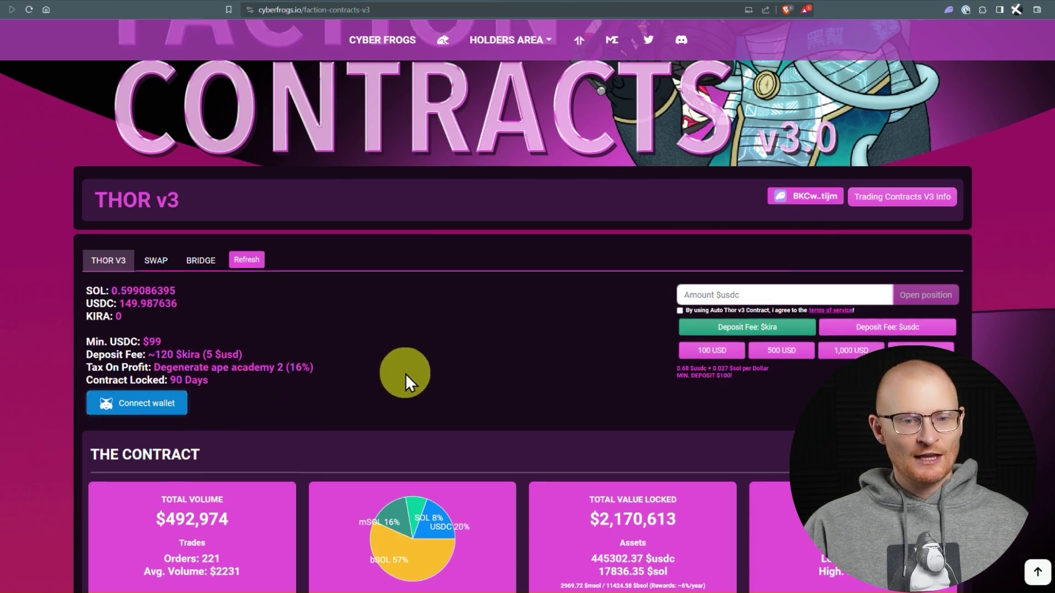
{"action": "scroll", "coordinate": [405, 373], "scroll_direction": "down", "scroll_amount": 4}
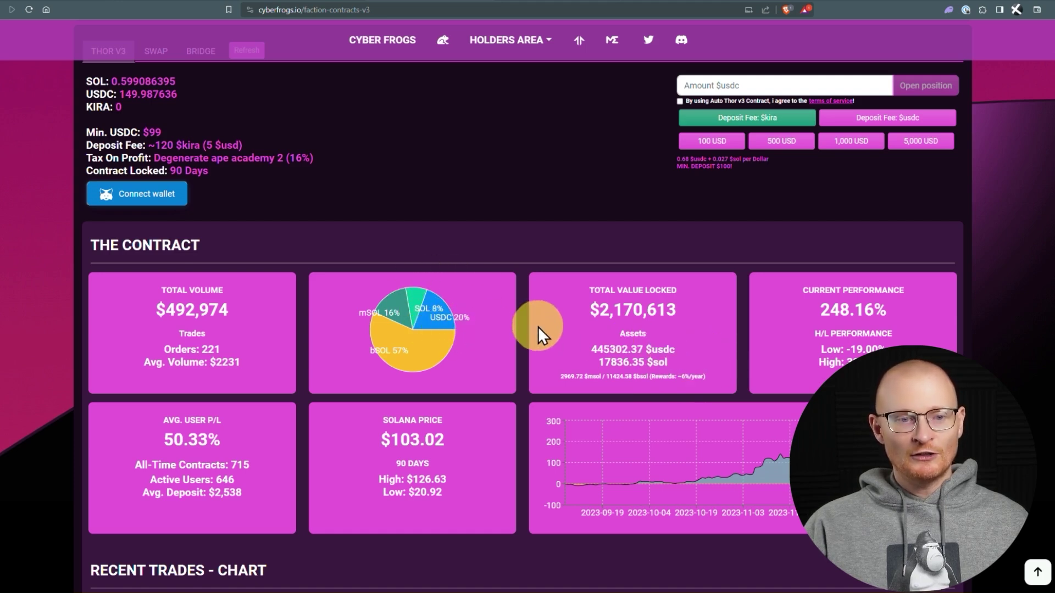
{"action": "scroll", "coordinate": [537, 330], "scroll_direction": "down", "scroll_amount": 5}
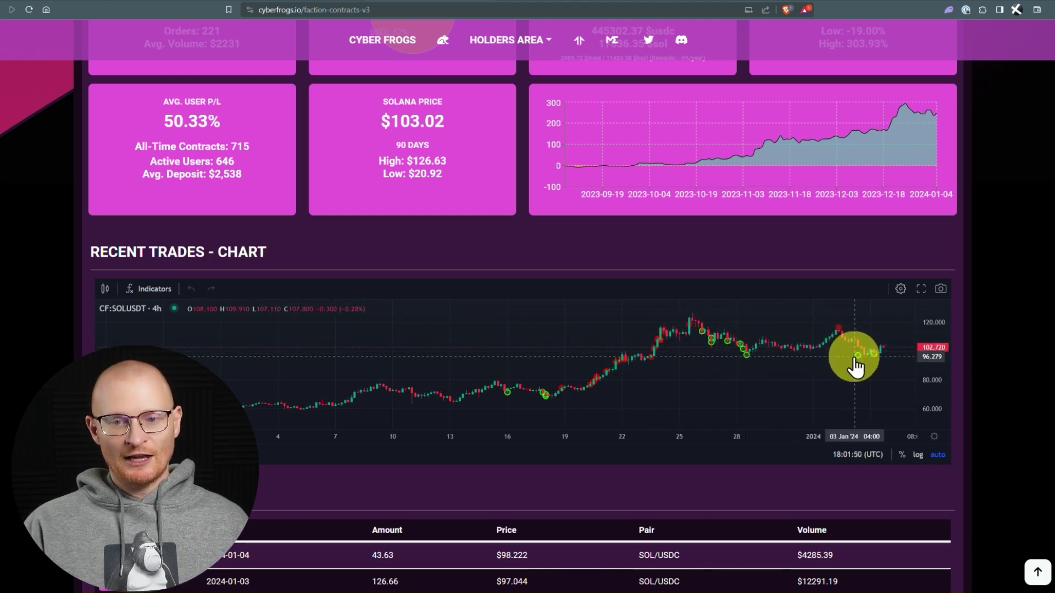
{"action": "scroll", "coordinate": [792, 484], "scroll_direction": "down", "scroll_amount": 1}
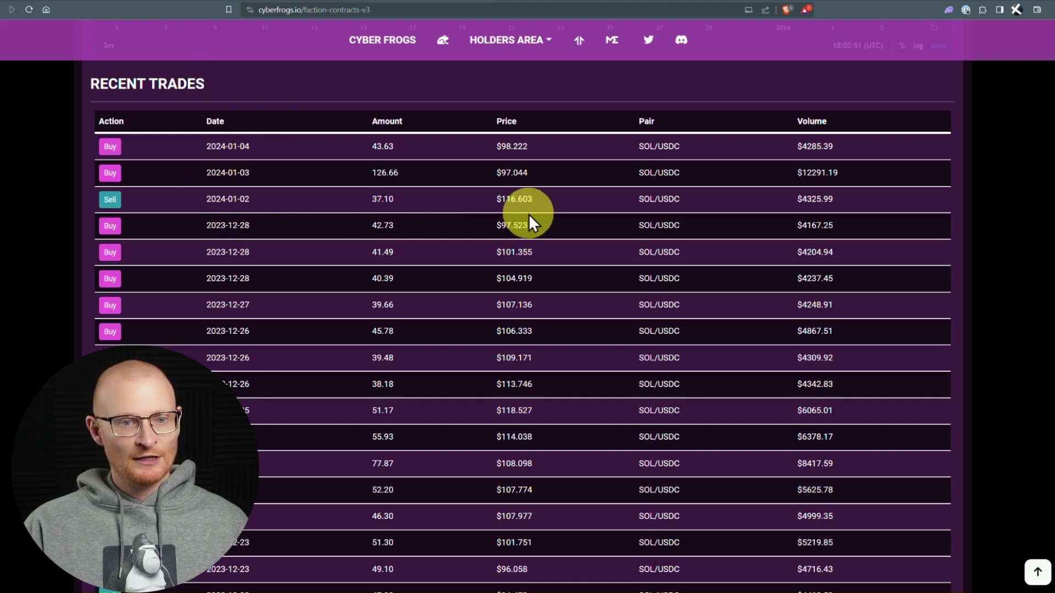
{"action": "scroll", "coordinate": [533, 213], "scroll_direction": "down", "scroll_amount": 7}
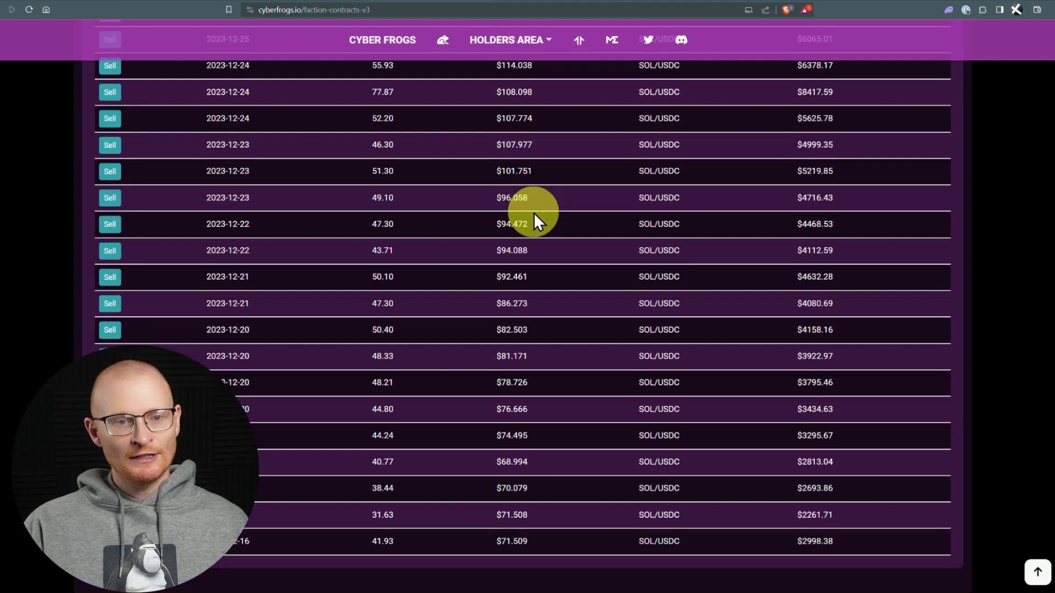
{"action": "scroll", "coordinate": [534, 213], "scroll_direction": "up", "scroll_amount": 14}
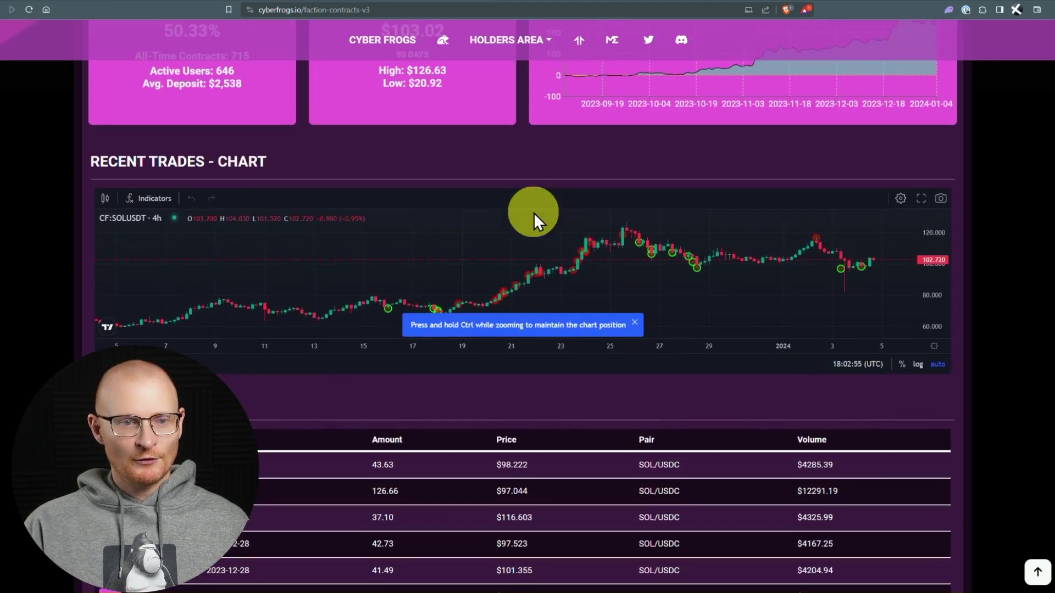
{"action": "scroll", "coordinate": [533, 214], "scroll_direction": "up", "scroll_amount": 7}
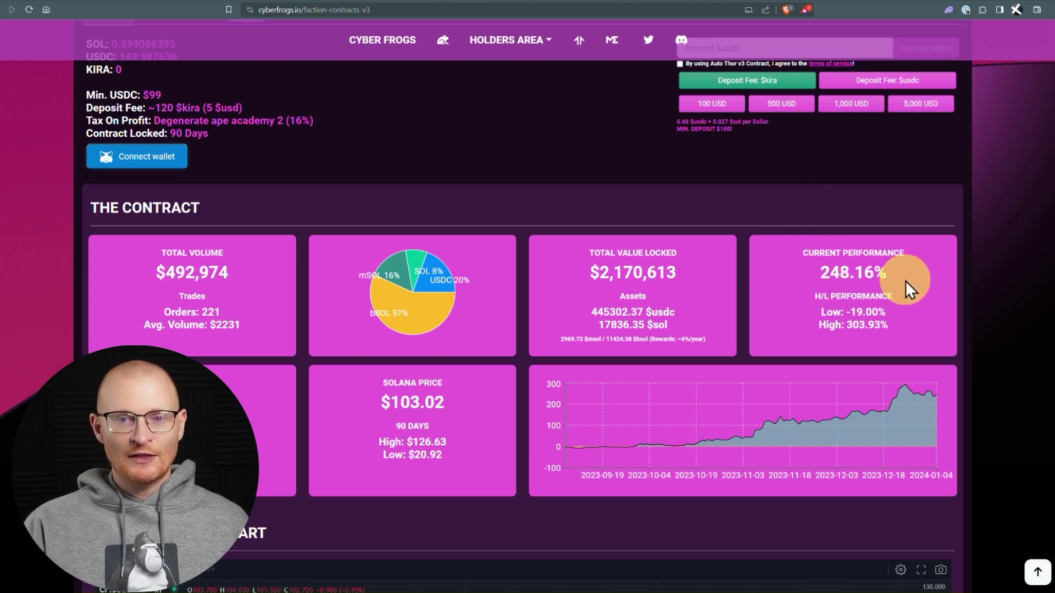
Look over the performance chart, then return to the THOR v3 panel showing 0.599086395 SOL and 149.987636 USDC.
{"action": "mouse_move", "coordinate": [923, 456]}
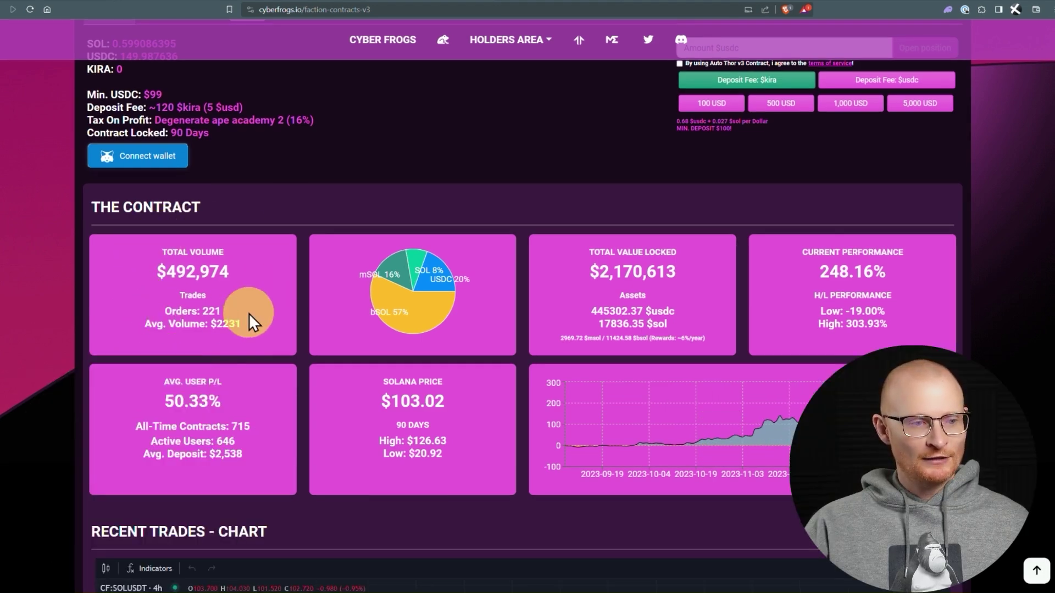
{"action": "scroll", "coordinate": [249, 313], "scroll_direction": "down", "scroll_amount": 2}
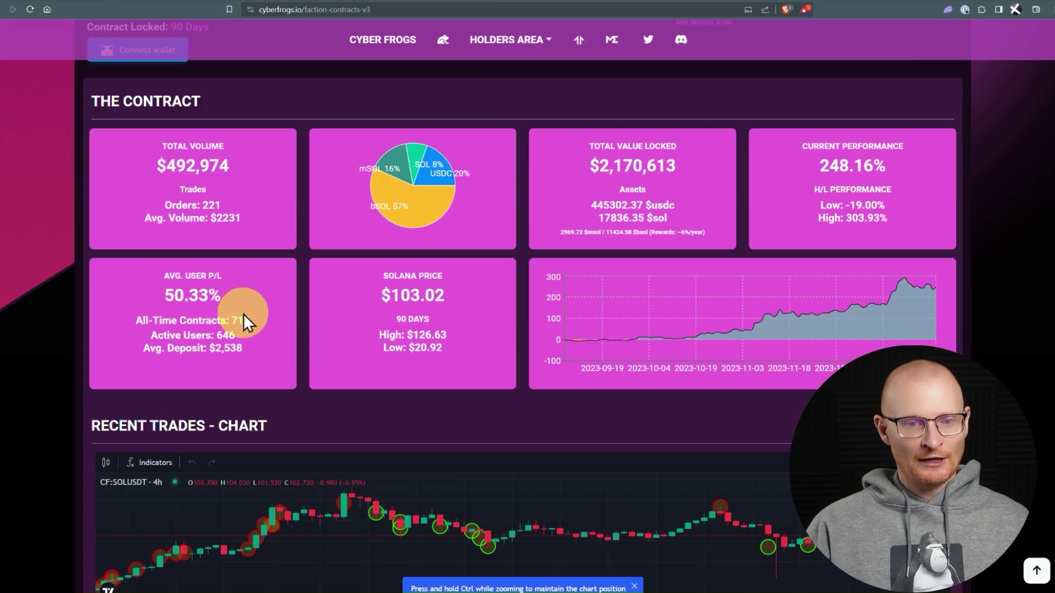
{"action": "scroll", "coordinate": [245, 314], "scroll_direction": "up", "scroll_amount": 5}
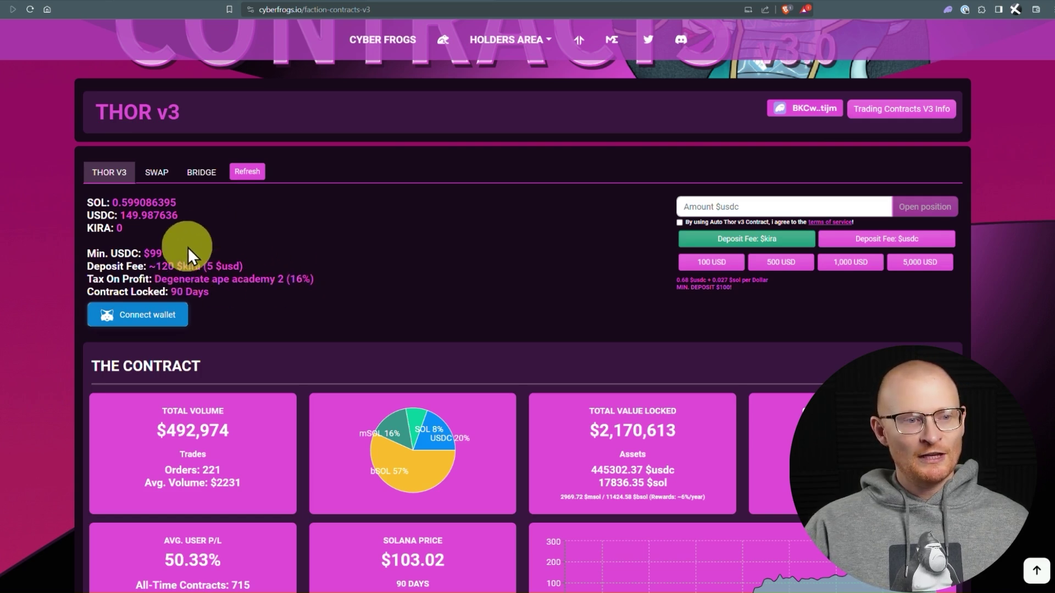
Accept the terms, pay the deposit fee in USDC, and request a 150 USDC position.
{"action": "left_click_drag", "start_coordinate": [155, 267], "coordinate": [202, 266]}
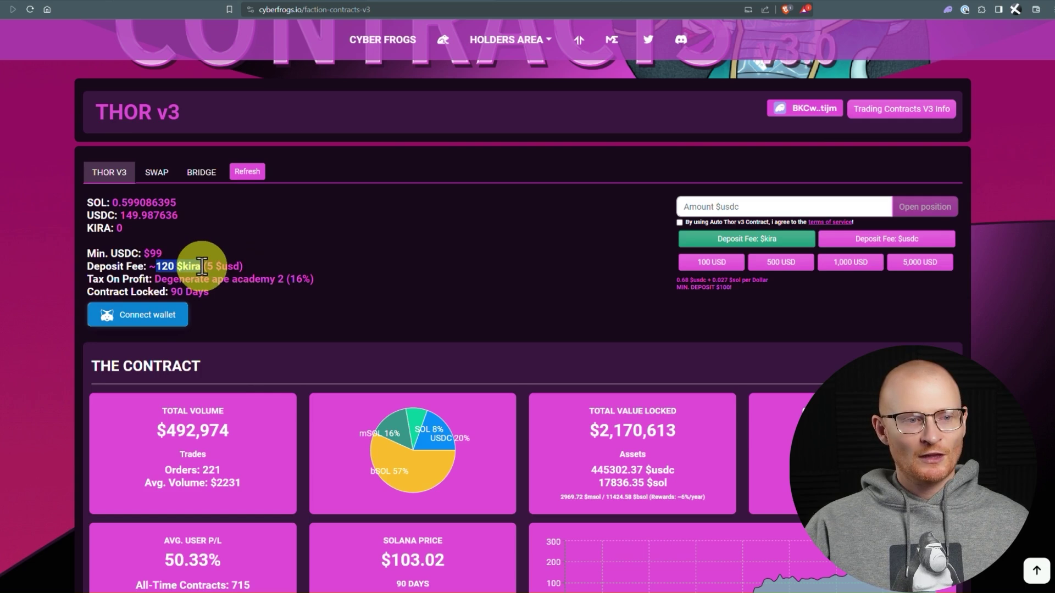
{"action": "left_click", "coordinate": [202, 266]}
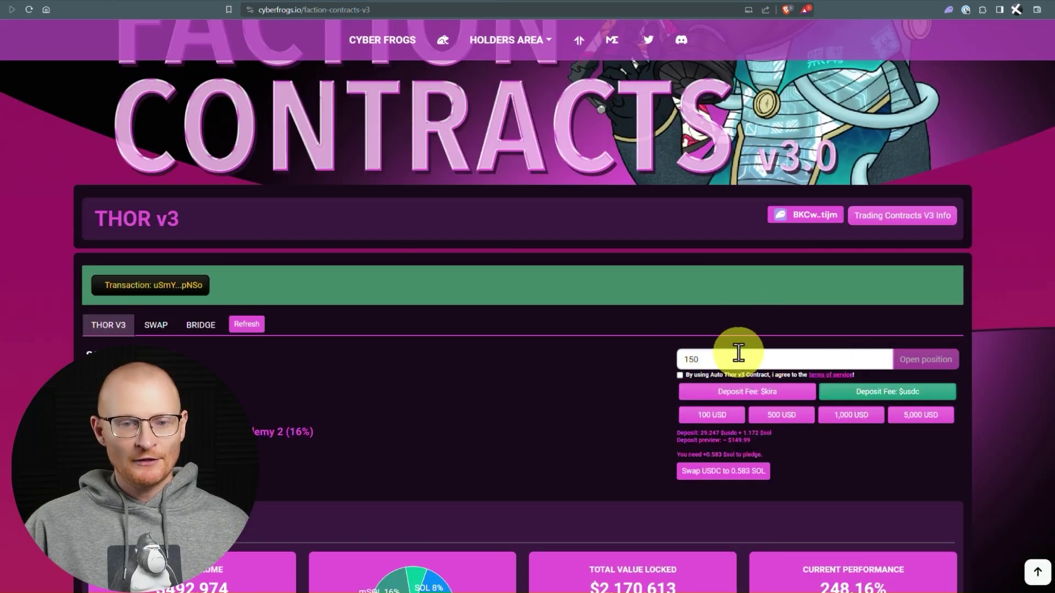
{"action": "left_click", "coordinate": [680, 375]}
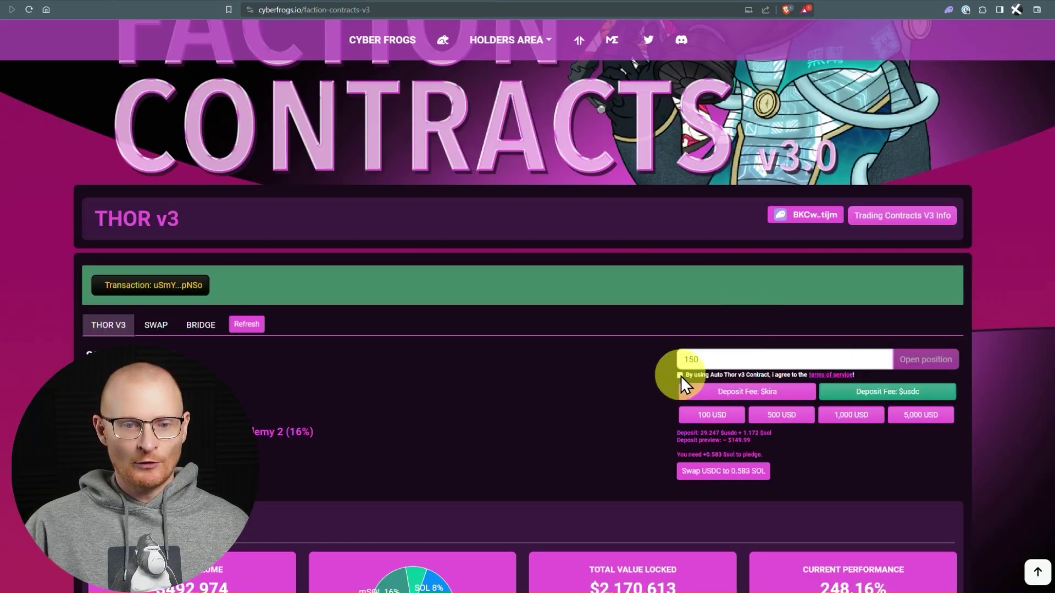
{"action": "left_click", "coordinate": [878, 395]}
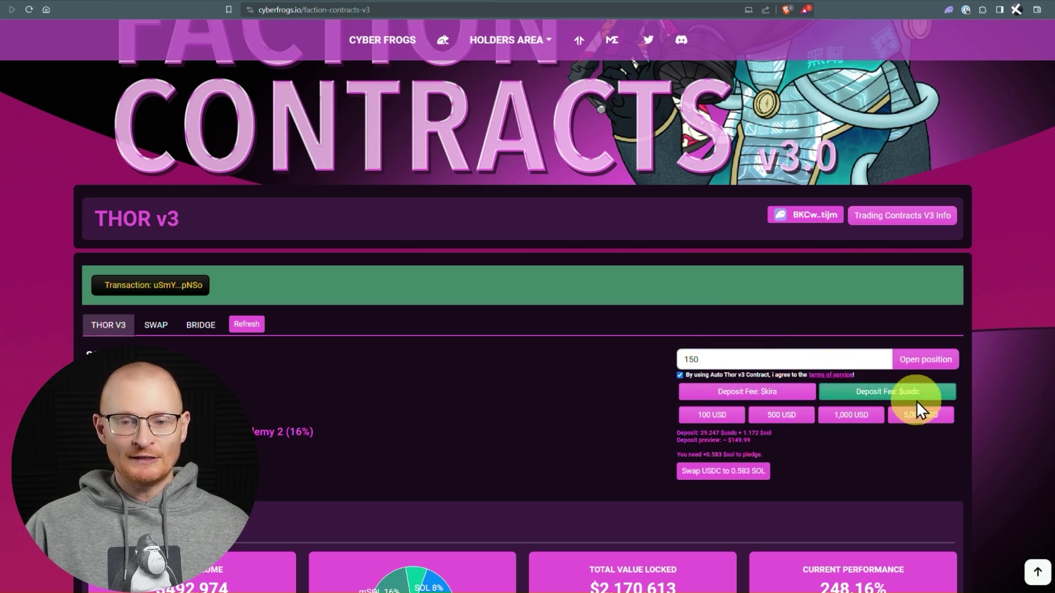
{"action": "left_click", "coordinate": [930, 364]}
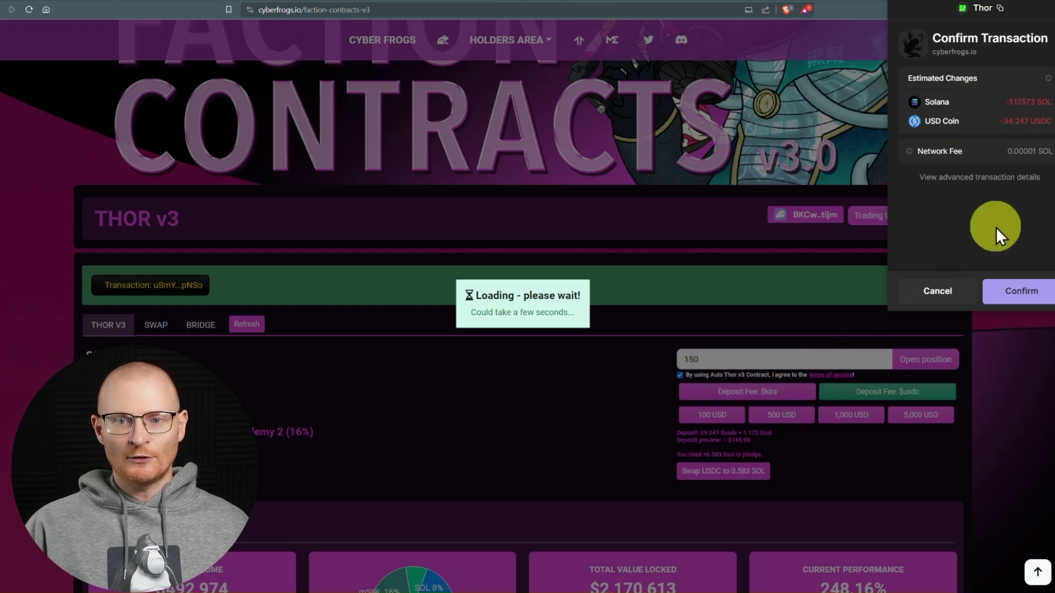
Confirm the Phantom transaction and scroll to the position stats: Initial USDC $150.1, value $150.27.
{"action": "left_click", "coordinate": [993, 290]}
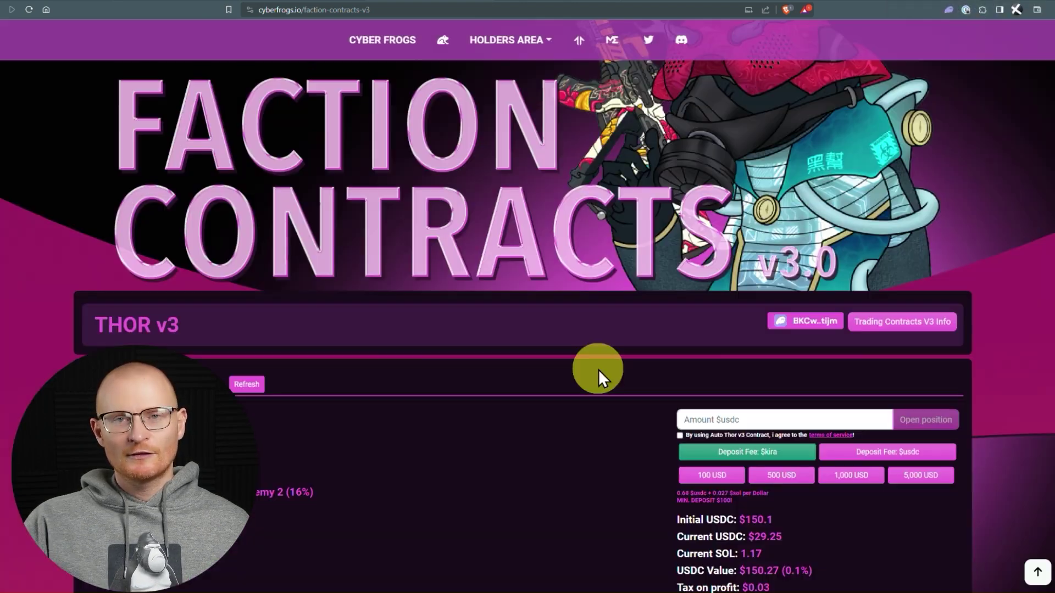
{"action": "scroll", "coordinate": [599, 369], "scroll_direction": "down", "scroll_amount": 3}
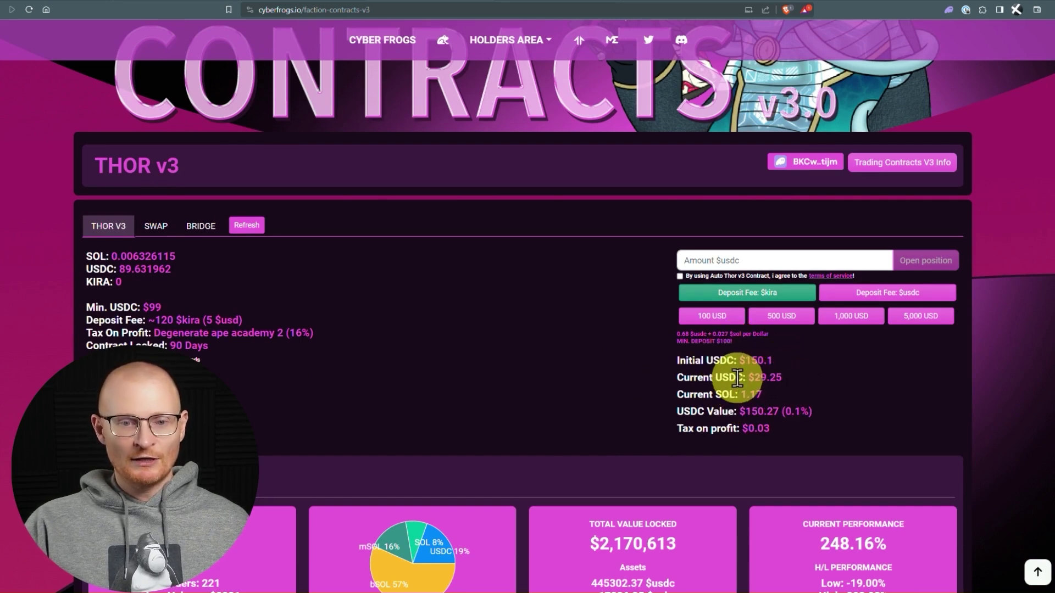
{"action": "scroll", "coordinate": [759, 369], "scroll_direction": "down", "scroll_amount": 2}
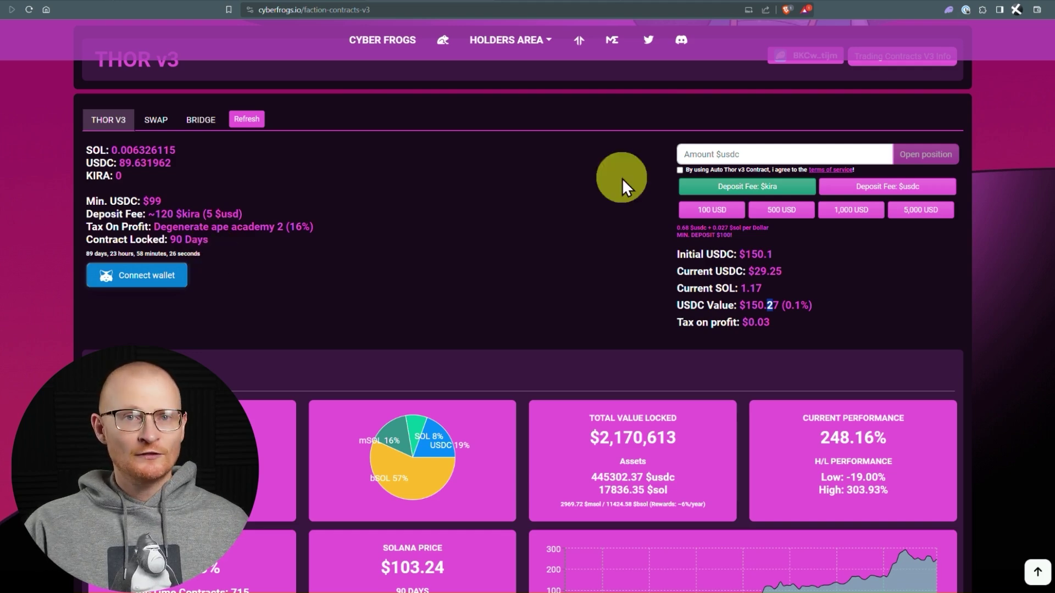
Enter a 1000 USDC deposit amount with the fee in $kira and review the preview.
{"action": "left_click", "coordinate": [700, 146]}
{"action": "type", "text": "100"}
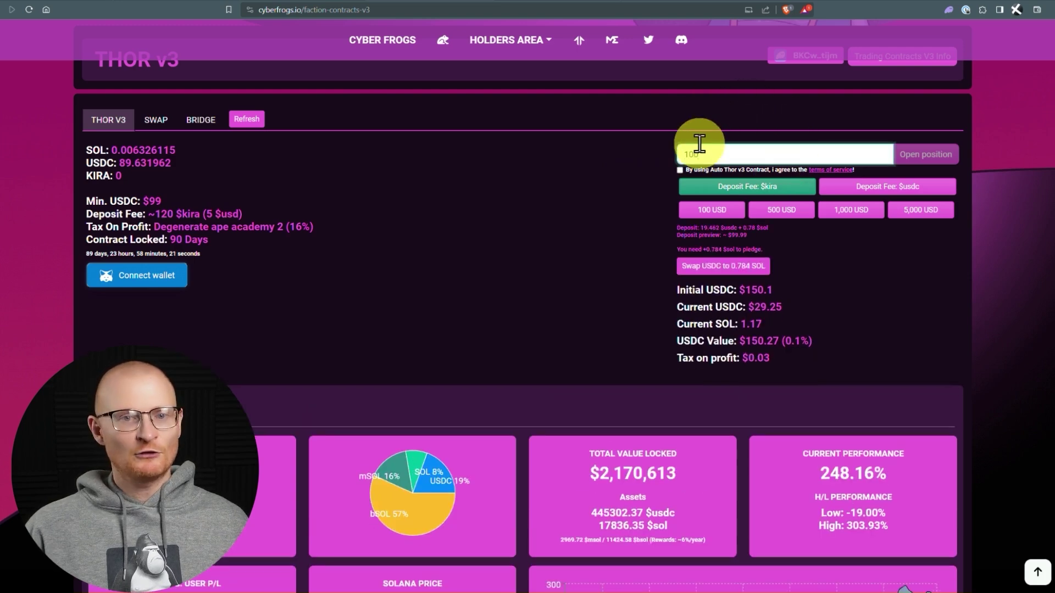
{"action": "type", "text": "0"}
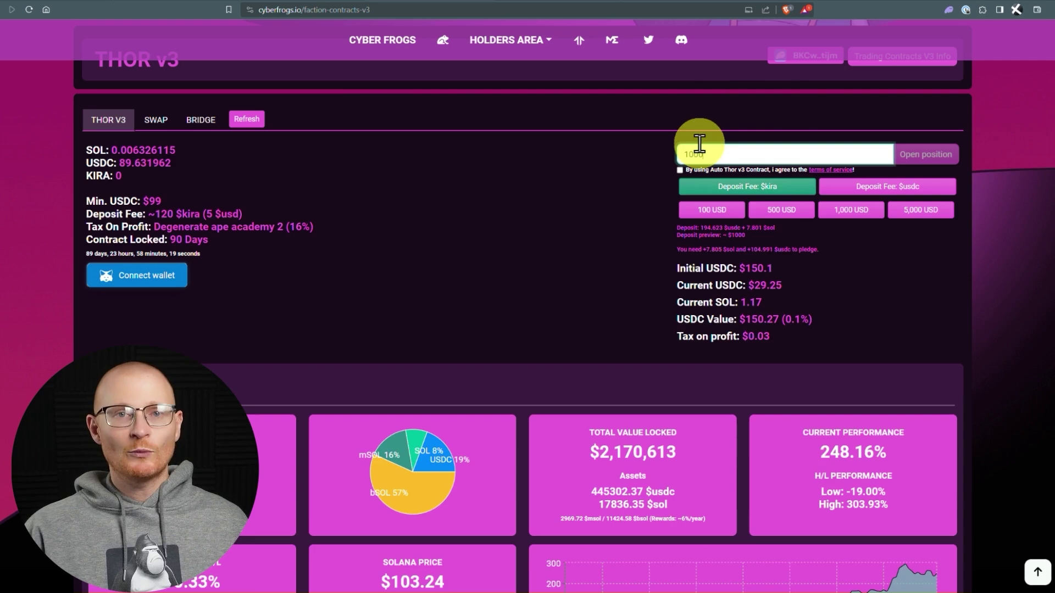
{"action": "left_click", "coordinate": [692, 190]}
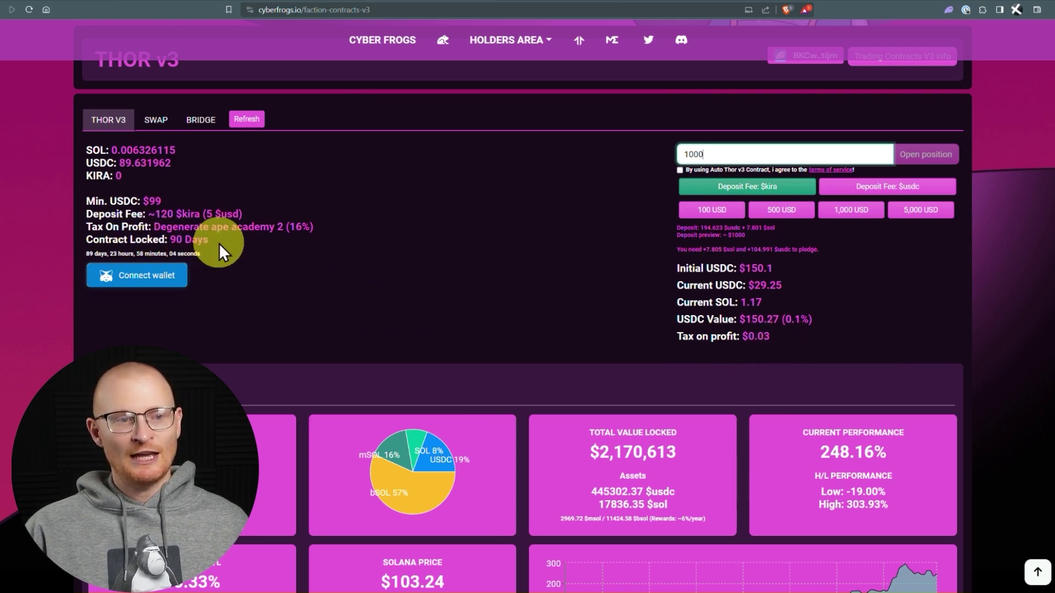
{"action": "left_click", "coordinate": [95, 257]}
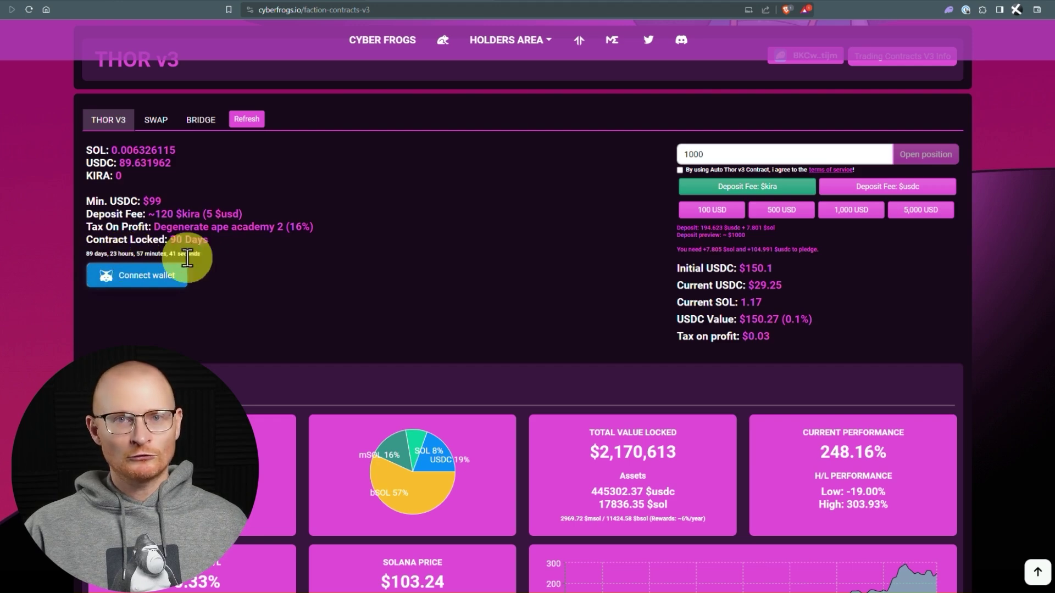
{"action": "scroll", "coordinate": [516, 398], "scroll_direction": "down", "scroll_amount": 9}
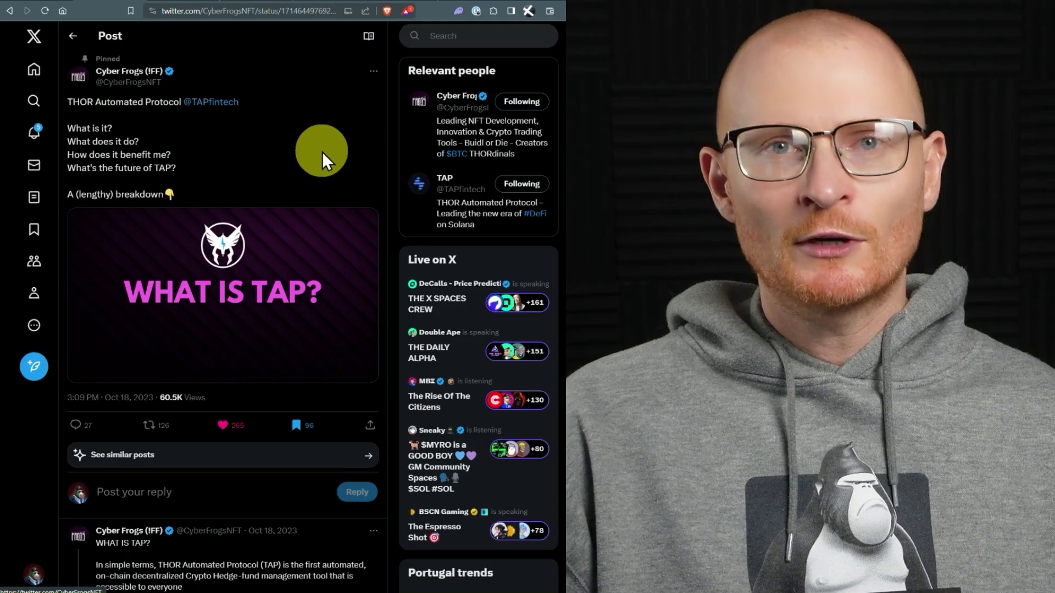
Scroll through the Cyber Frogs 'What is TAP?' thread on X.
{"action": "scroll", "coordinate": [330, 189], "scroll_direction": "down", "scroll_amount": 7}
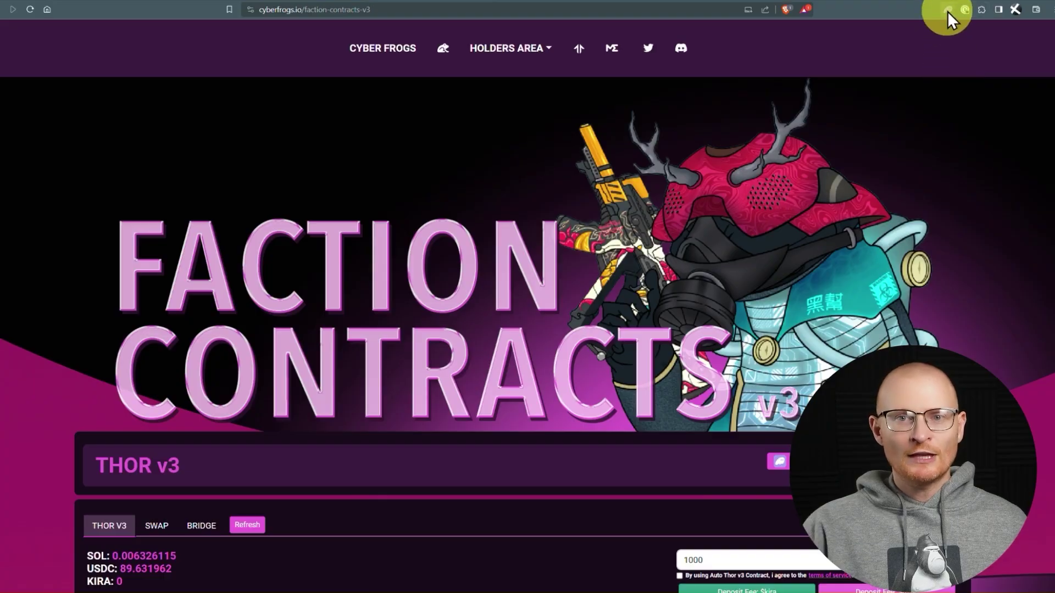
Open the latest app interaction from Phantom's Recent Activity as a Solscan transaction page.
{"action": "left_click", "coordinate": [947, 9]}
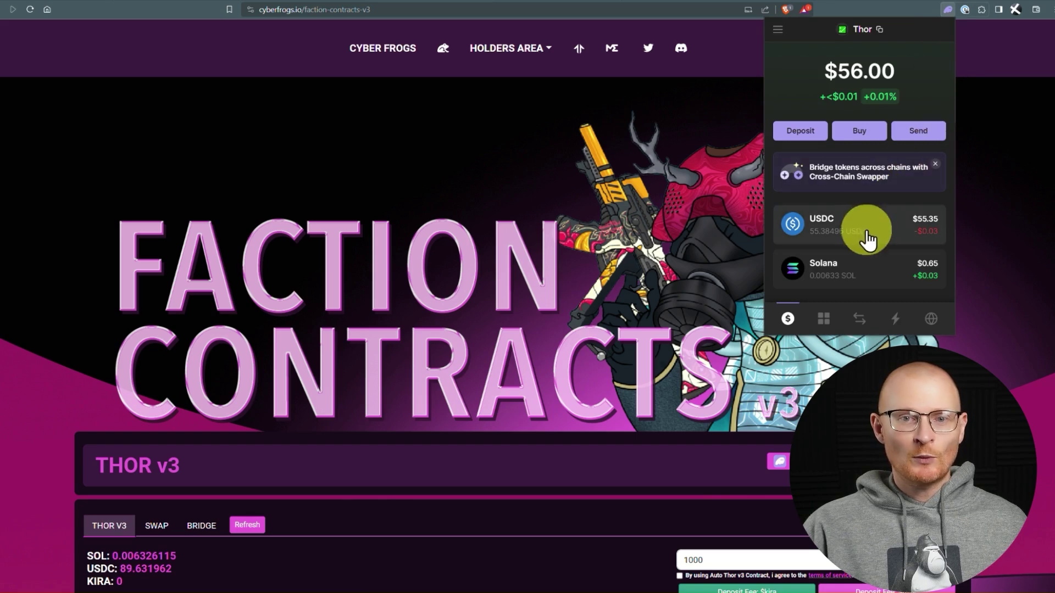
{"action": "left_click", "coordinate": [896, 319]}
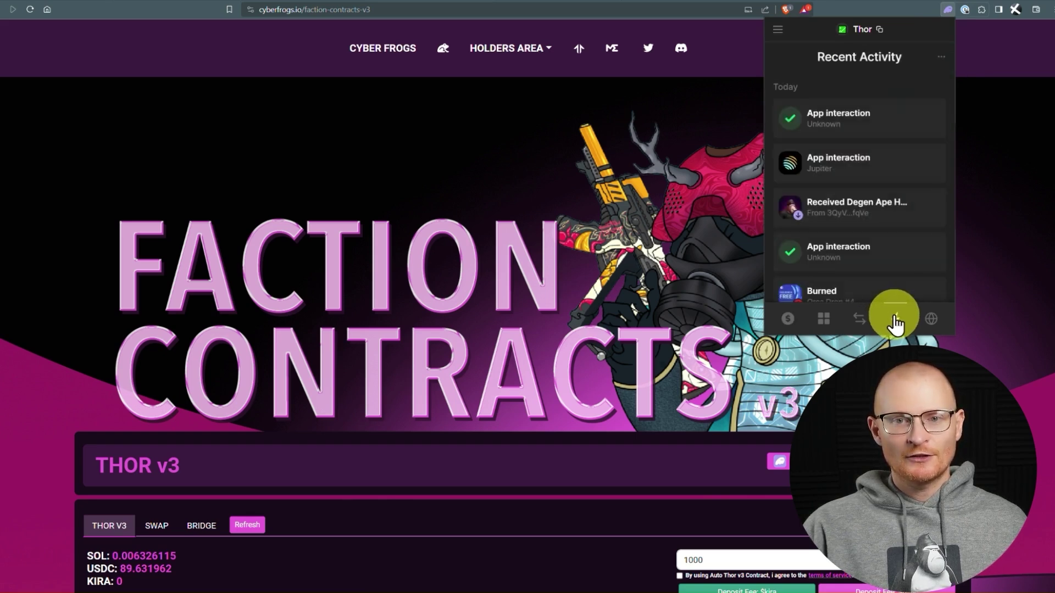
{"action": "left_click", "coordinate": [874, 129]}
{"action": "left_click", "coordinate": [867, 252]}
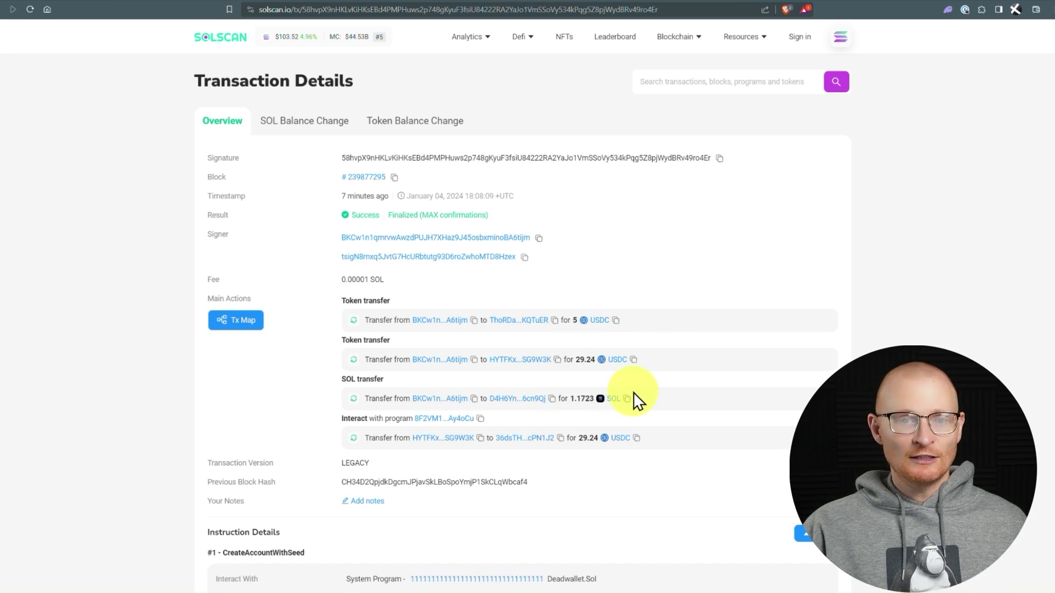
Search the deposit transaction's instructions and program logs for 'delegate', finding no matches.
{"action": "scroll", "coordinate": [654, 404], "scroll_direction": "down", "scroll_amount": 5}
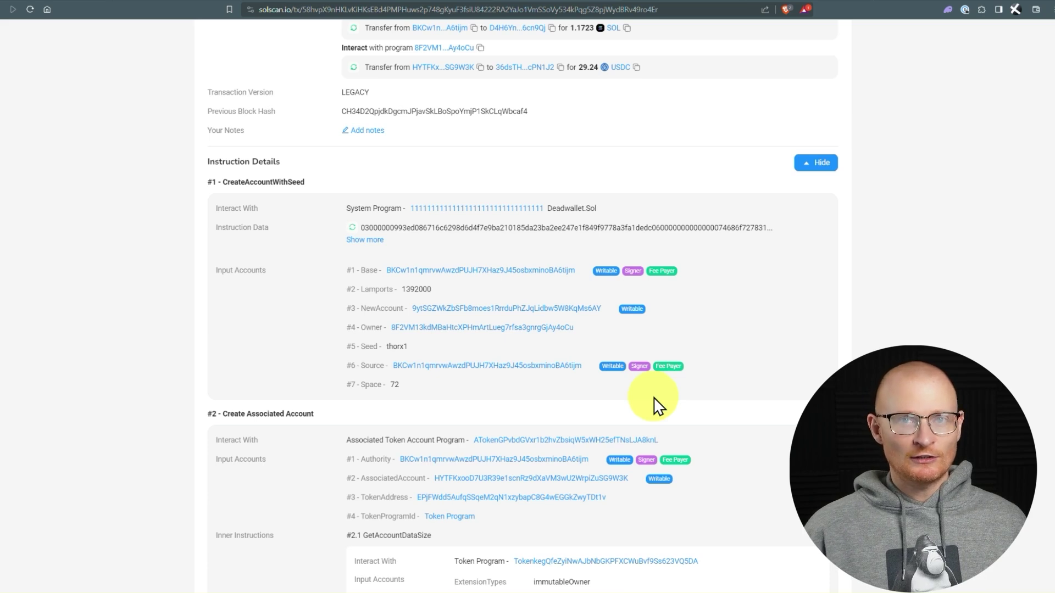
{"action": "scroll", "coordinate": [659, 407], "scroll_direction": "up", "scroll_amount": 5}
{"action": "key", "text": "ctrl+f"}
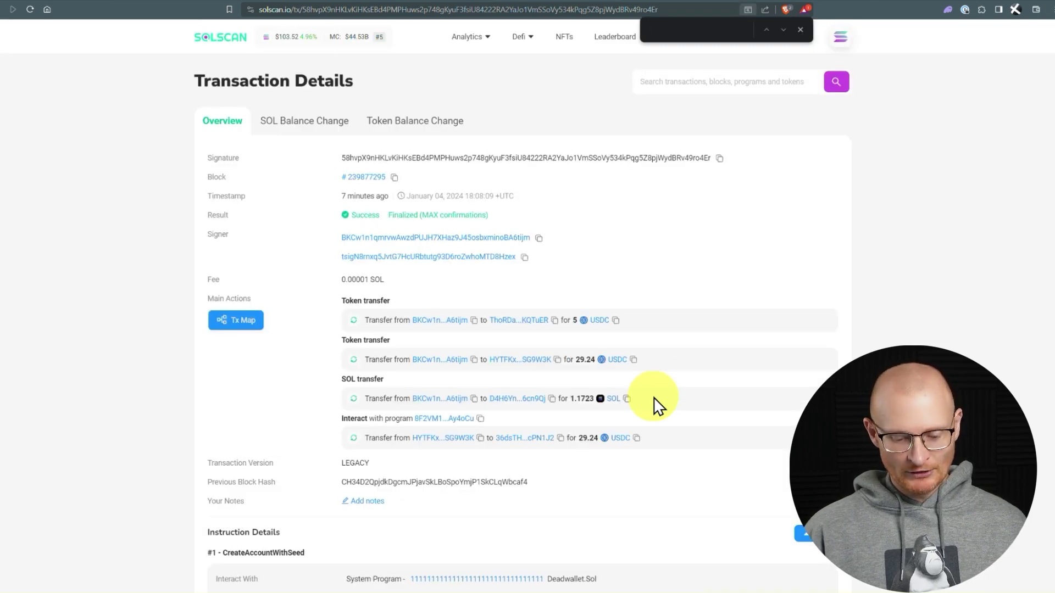
{"action": "type", "text": "dele"}
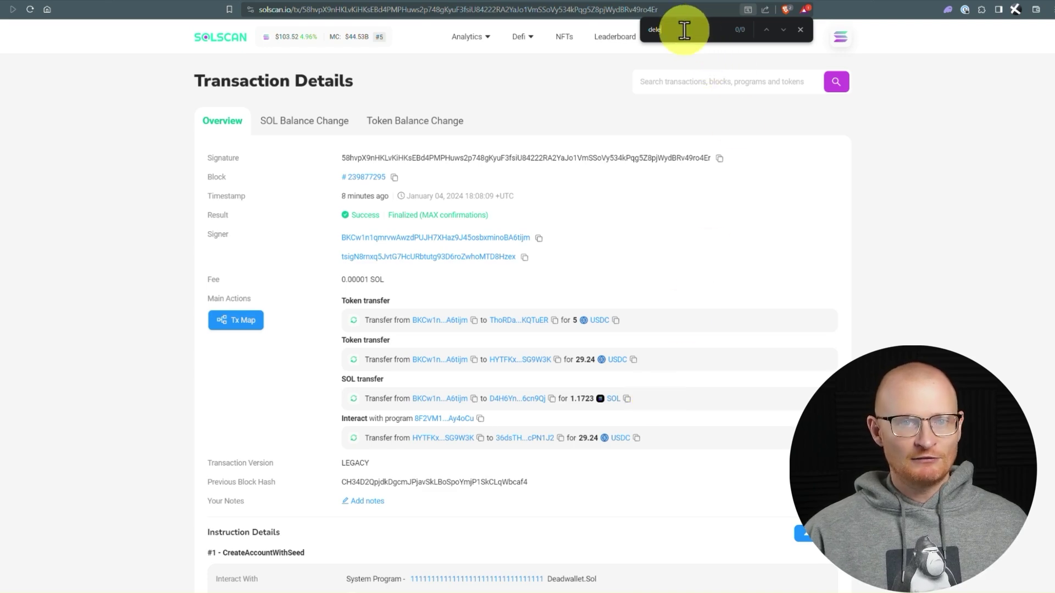
{"action": "type", "text": "gate"}
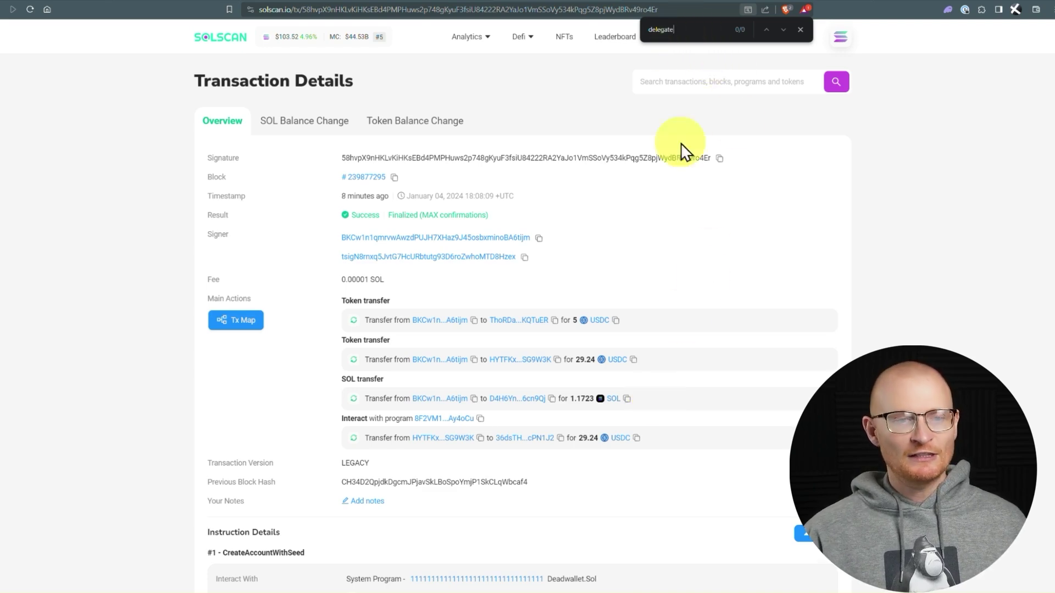
{"action": "scroll", "coordinate": [735, 363], "scroll_direction": "down", "scroll_amount": 5}
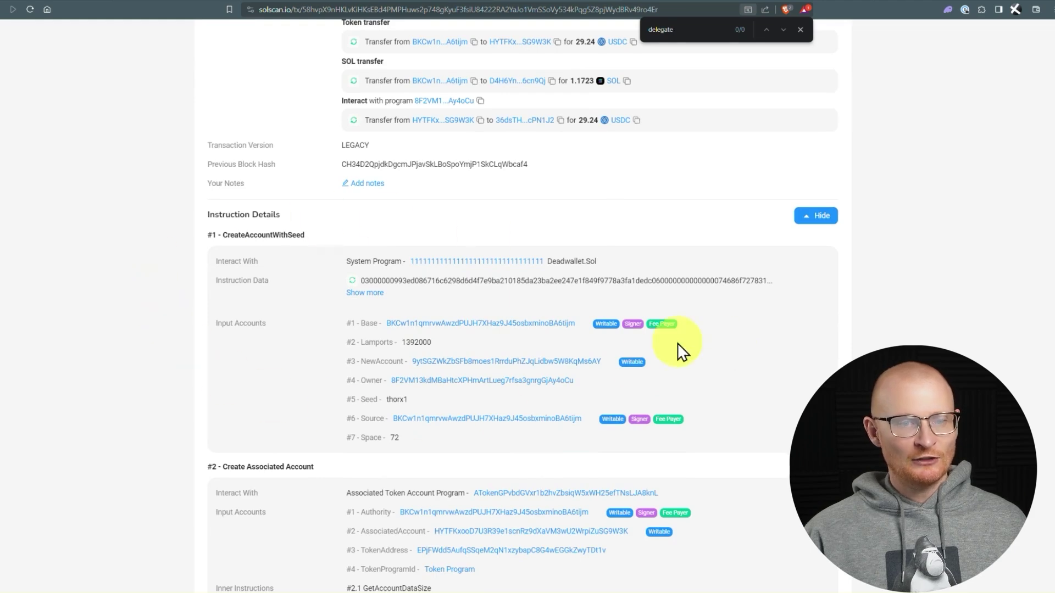
{"action": "scroll", "coordinate": [682, 350], "scroll_direction": "down", "scroll_amount": 10}
{"action": "scroll", "coordinate": [686, 347], "scroll_direction": "down", "scroll_amount": 5}
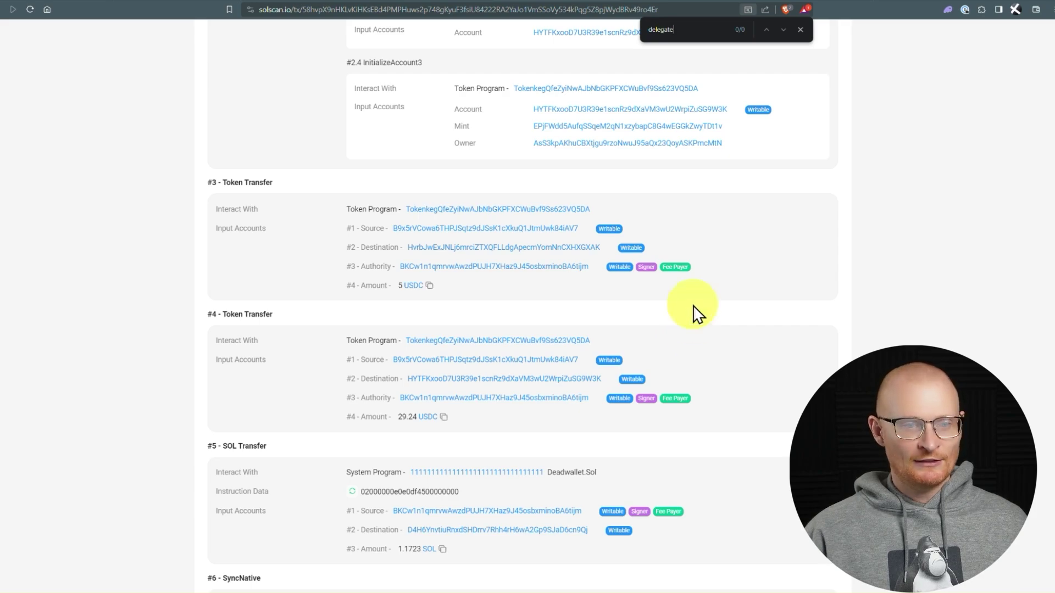
{"action": "scroll", "coordinate": [690, 466], "scroll_direction": "down", "scroll_amount": 7}
{"action": "scroll", "coordinate": [690, 467], "scroll_direction": "down", "scroll_amount": 6}
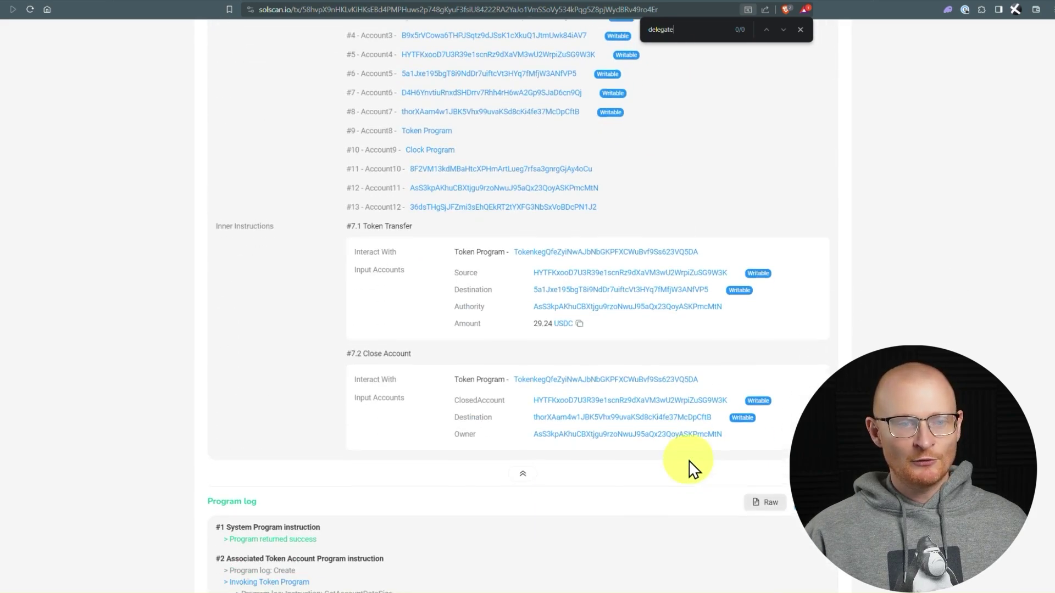
{"action": "scroll", "coordinate": [690, 467], "scroll_direction": "up", "scroll_amount": 20}
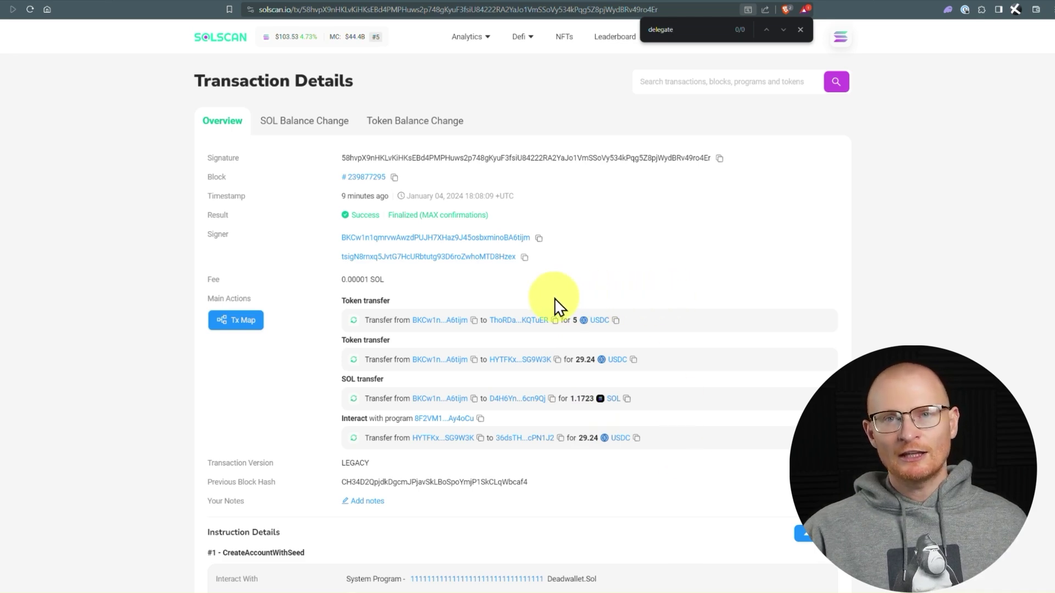
Close the Solscan find bar after the 'delegate' search.
{"action": "key", "text": "Escape"}
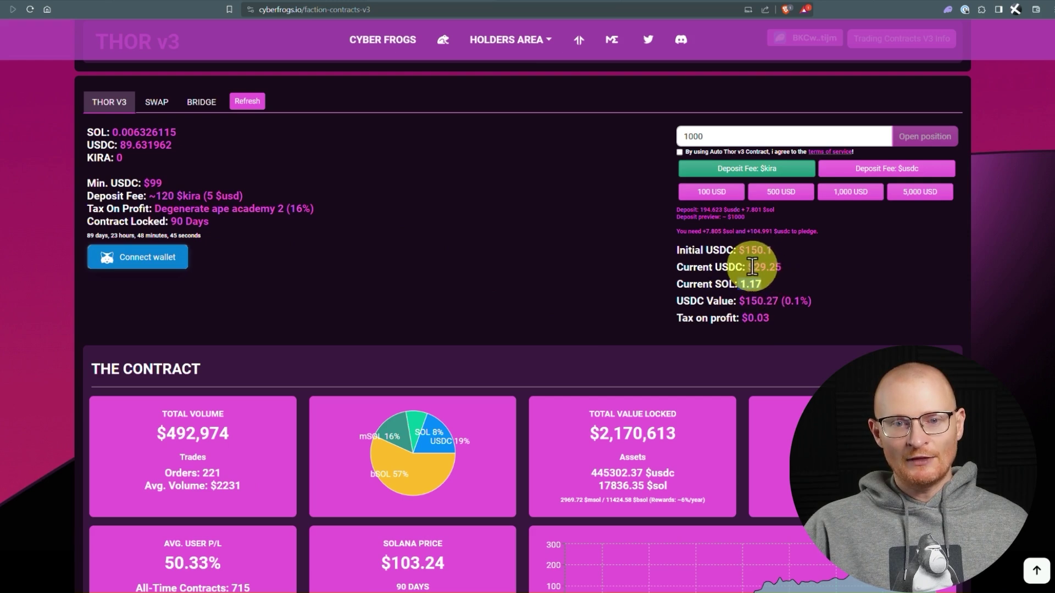
Highlight the position's $29.25 Current USDC value twice, then clear the selection.
{"action": "left_click_drag", "start_coordinate": [752, 267], "coordinate": [776, 270]}
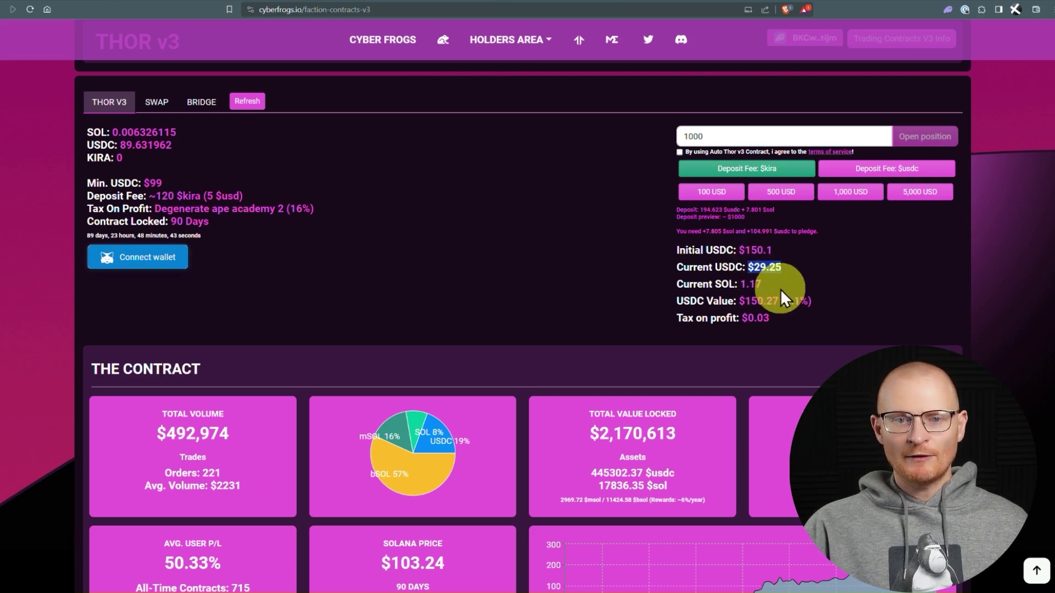
{"action": "left_click", "coordinate": [756, 270]}
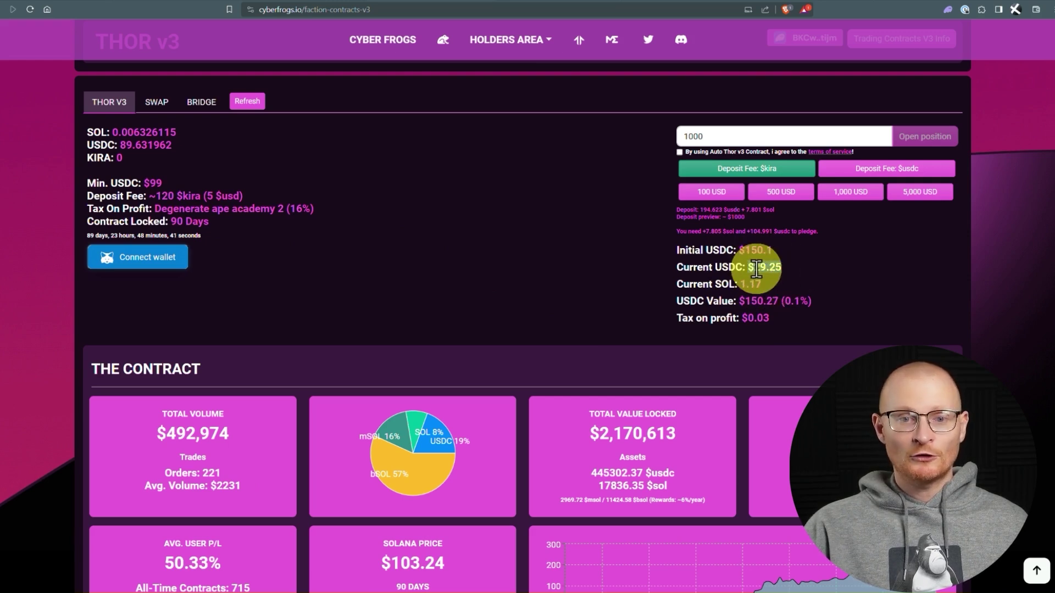
{"action": "left_click_drag", "start_coordinate": [749, 268], "coordinate": [776, 268]}
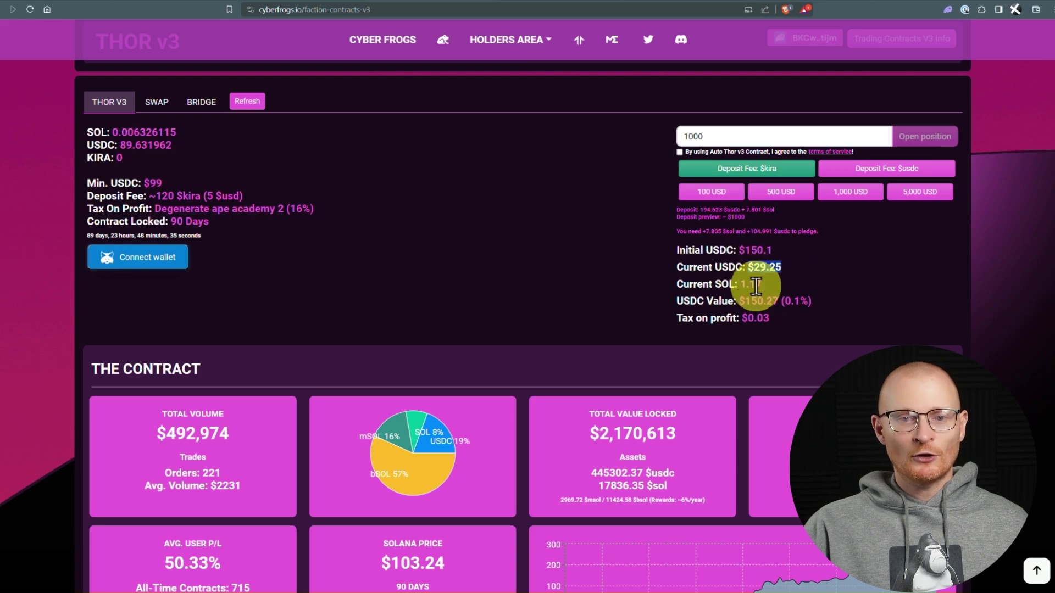
{"action": "left_click", "coordinate": [783, 281]}
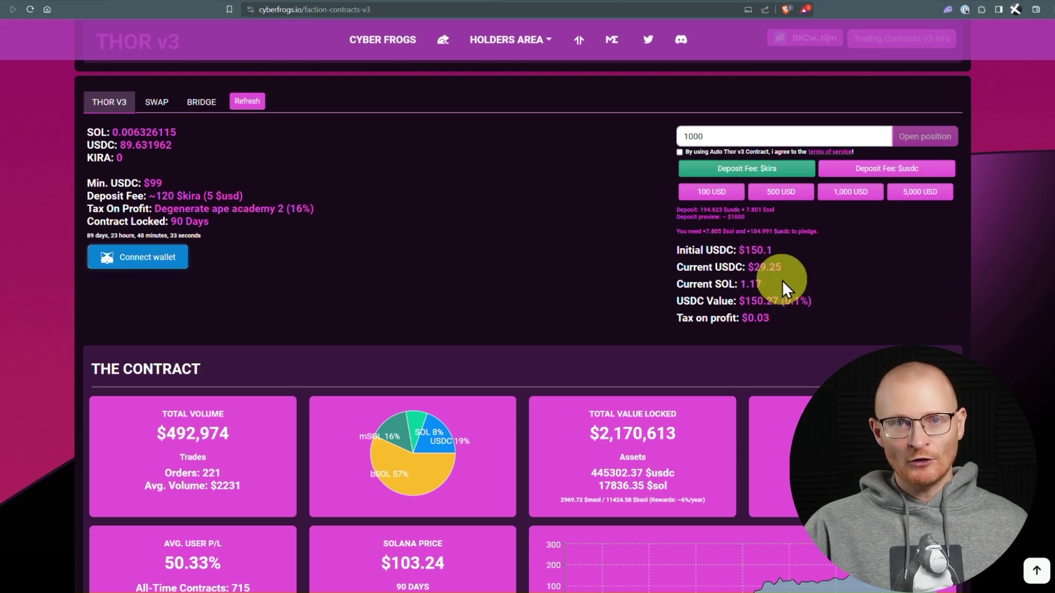